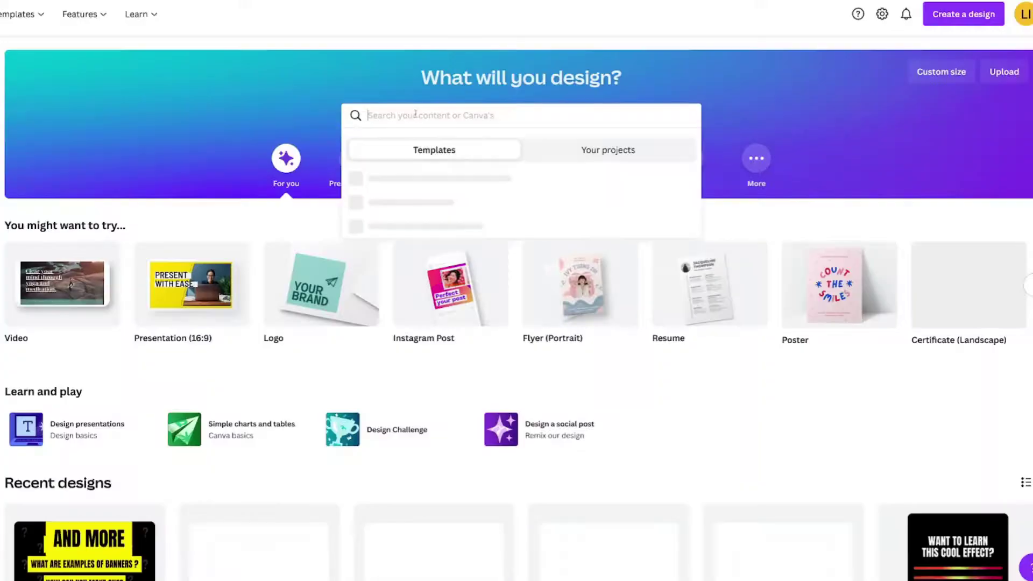
# - Search Canva for 'youtube thumbnails' and create a blank YouTube Thumbnail design
pyautogui.write('youtube thumbnails')
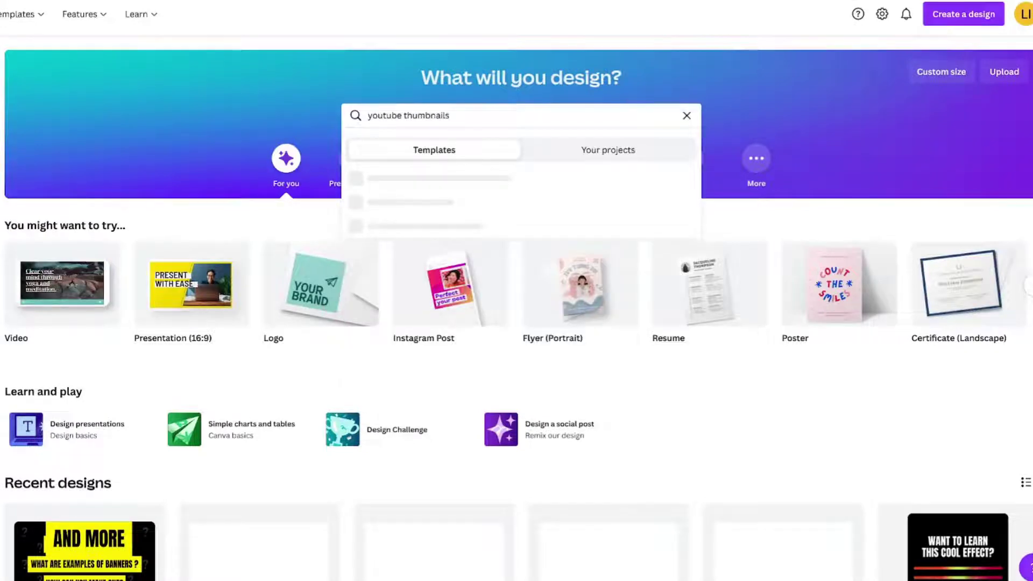
pyautogui.press('Return')
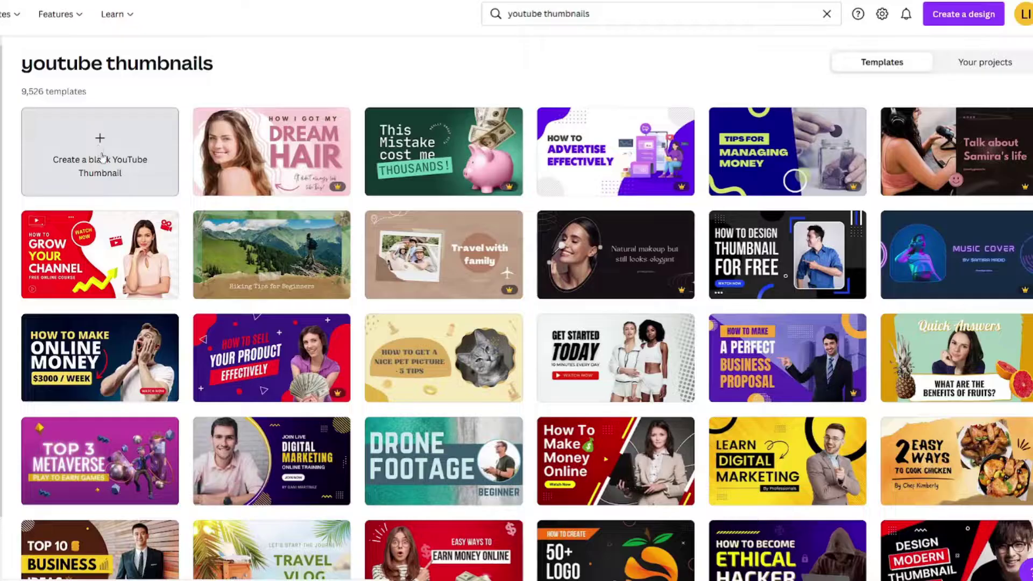
pyautogui.click(101, 153)
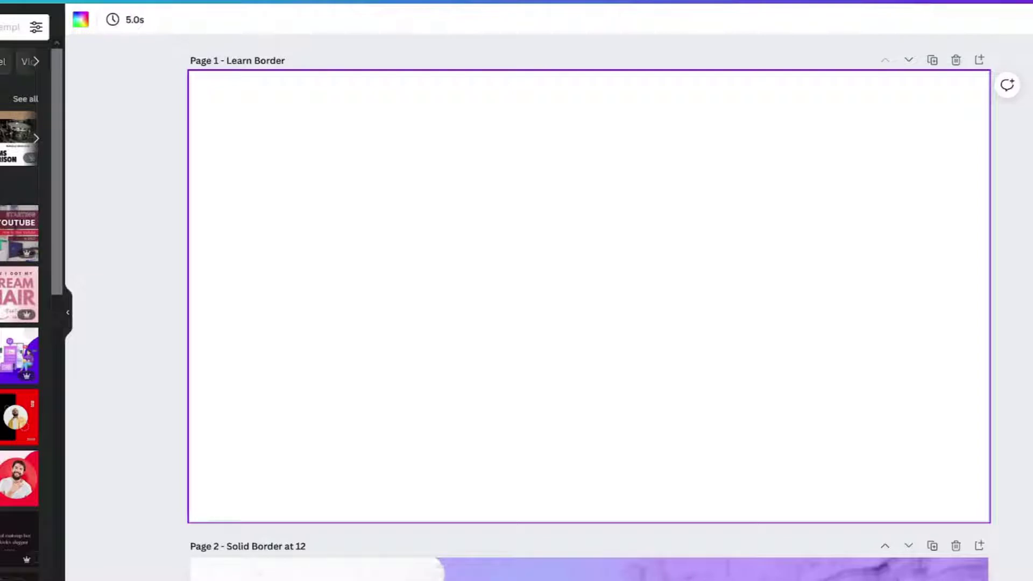
# - Add a square with R and stretch it to all four edges of the 1280 x 720 page
pyautogui.press('r')
pyautogui.moveTo(522, 300); pyautogui.dragTo(190, 296)
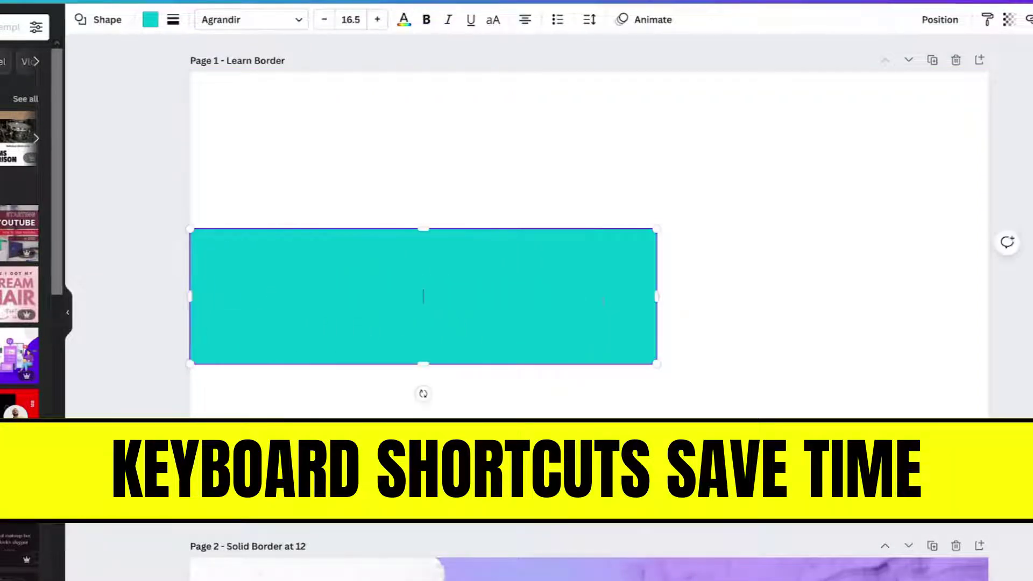
pyautogui.moveTo(657, 296); pyautogui.dragTo(982, 293)
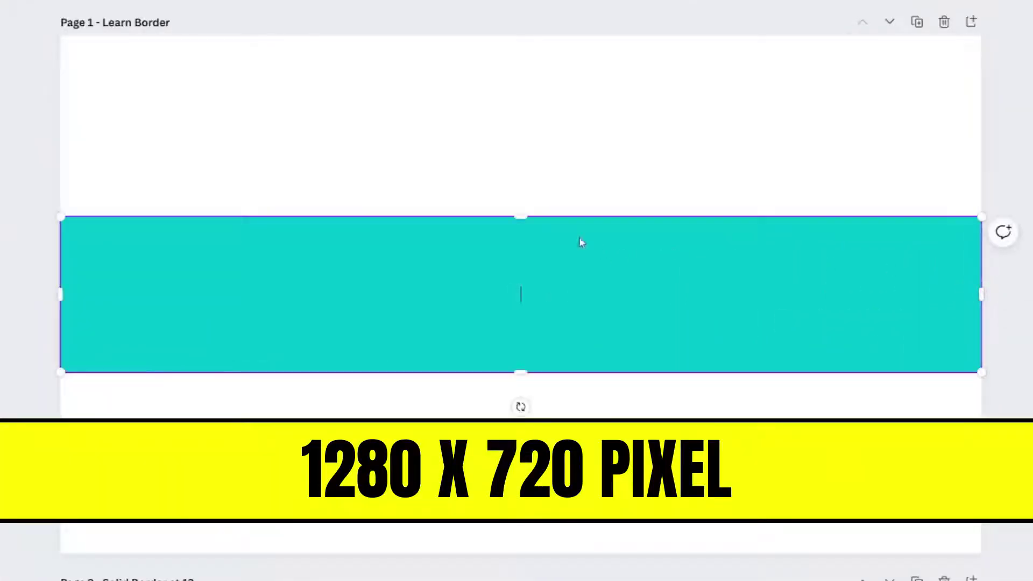
pyautogui.moveTo(541, 215); pyautogui.dragTo(537, 34)
pyautogui.moveTo(519, 374); pyautogui.dragTo(520, 561)
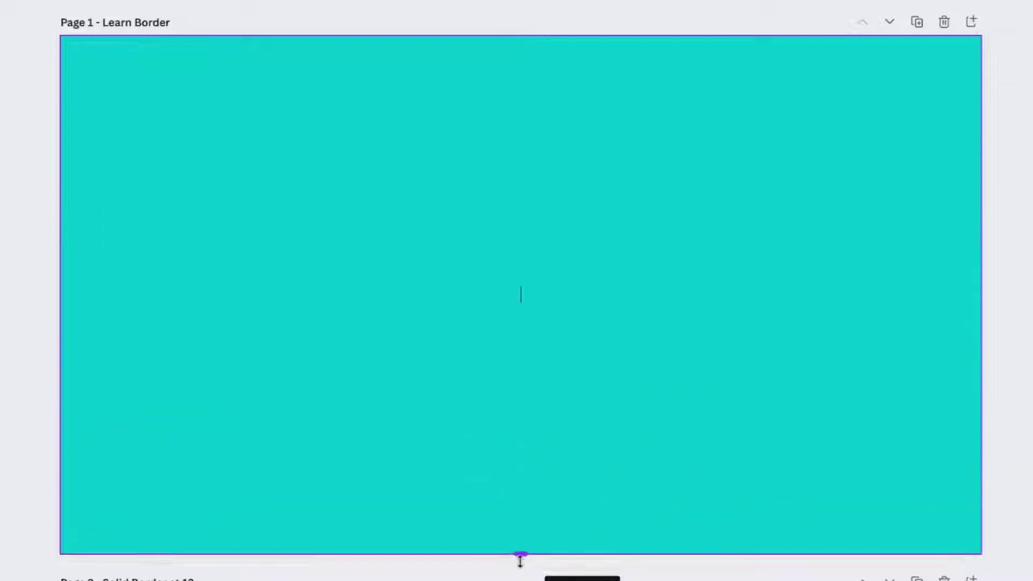
pyautogui.moveTo(567, 506); pyautogui.dragTo(565, 499)
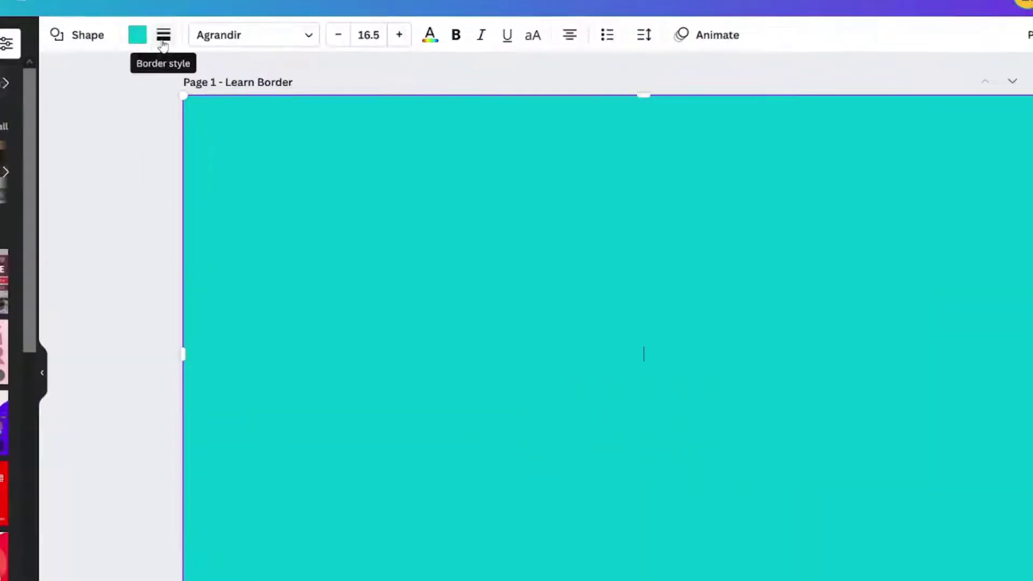
# - Give the teal rectangle a solid dark border of weight 4 and bring up its fill colours
pyautogui.click(163, 35)
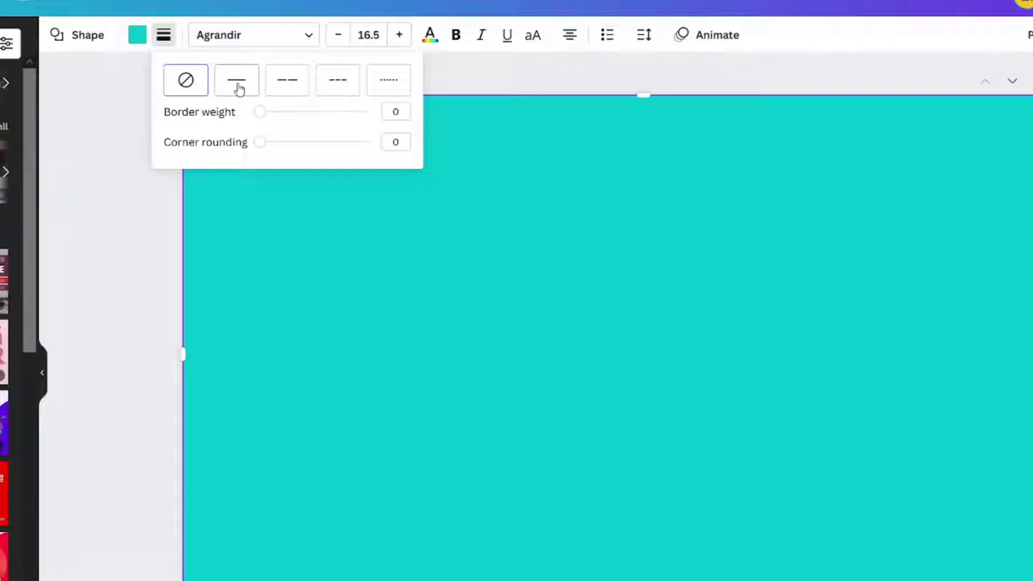
pyautogui.click(237, 82)
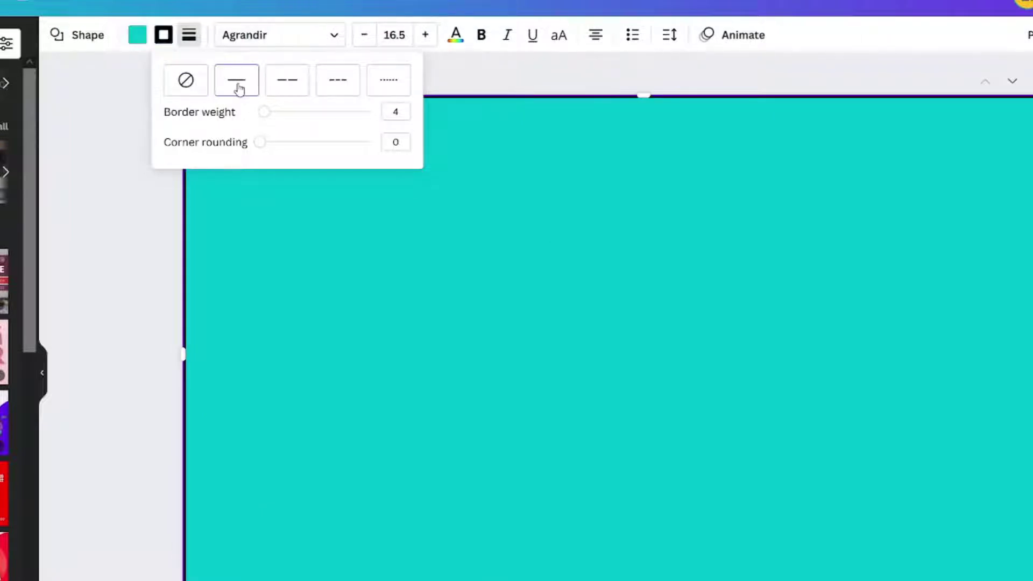
pyautogui.click(138, 41)
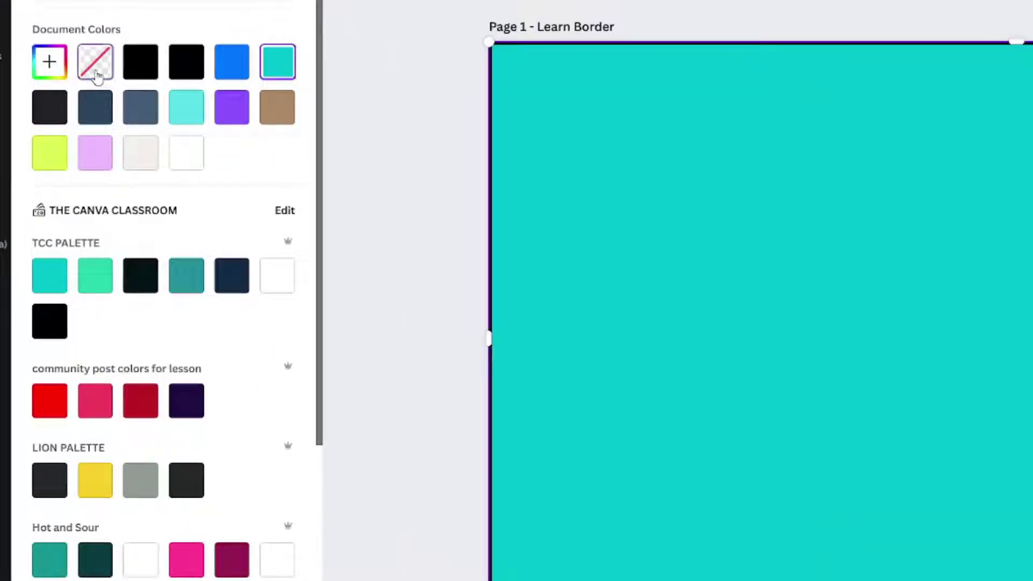
# - Make the rectangle's fill transparent, leaving only its dark outline, and nudge the frame
pyautogui.click(108, 99)
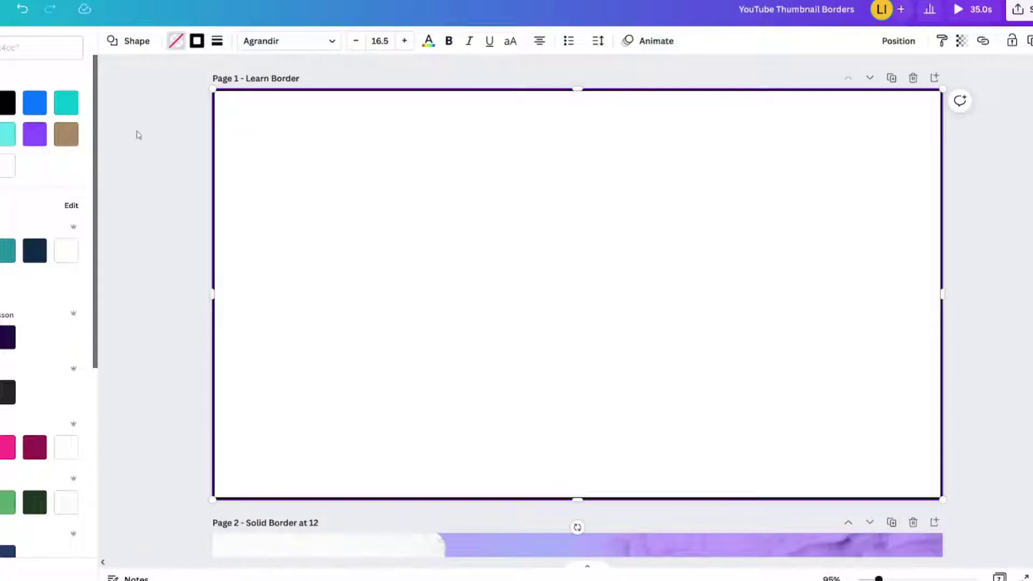
pyautogui.click(155, 134)
pyautogui.moveTo(326, 154)
pyautogui.mouseDown()
pyautogui.moveTo(342, 210)
pyautogui.moveTo(459, 199)
pyautogui.moveTo(293, 173)
pyautogui.moveTo(371, 157)
pyautogui.moveTo(323, 156)
pyautogui.mouseUp()
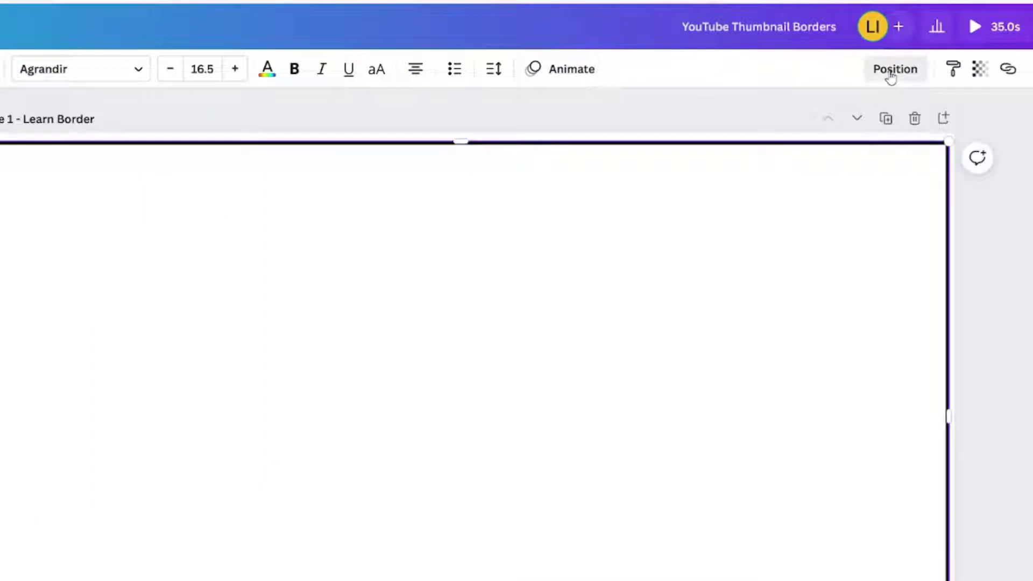
# - Centre the border frame horizontally and vertically on the page
pyautogui.click(898, 41)
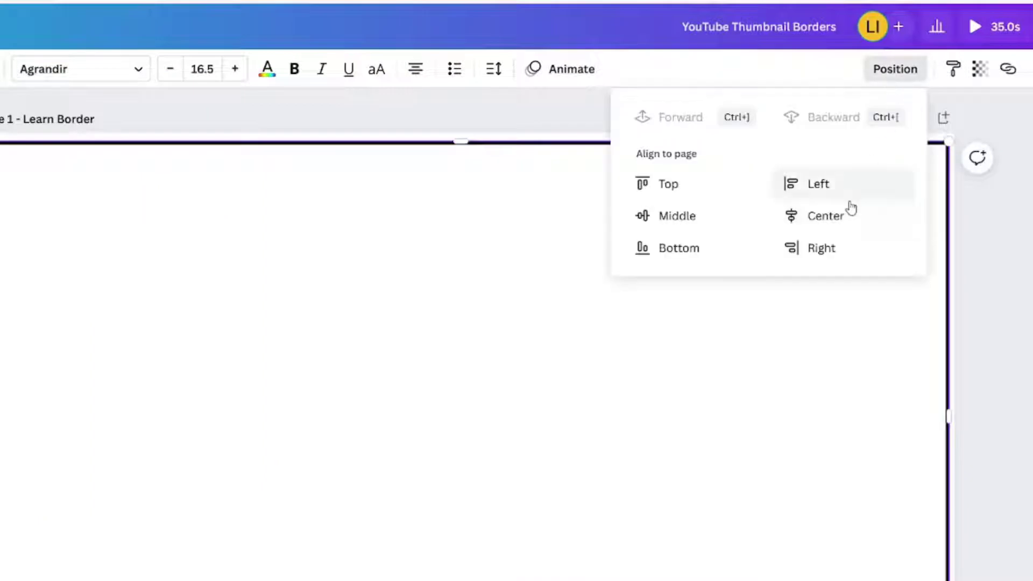
pyautogui.click(817, 216)
pyautogui.click(685, 214)
pyautogui.click(436, 259)
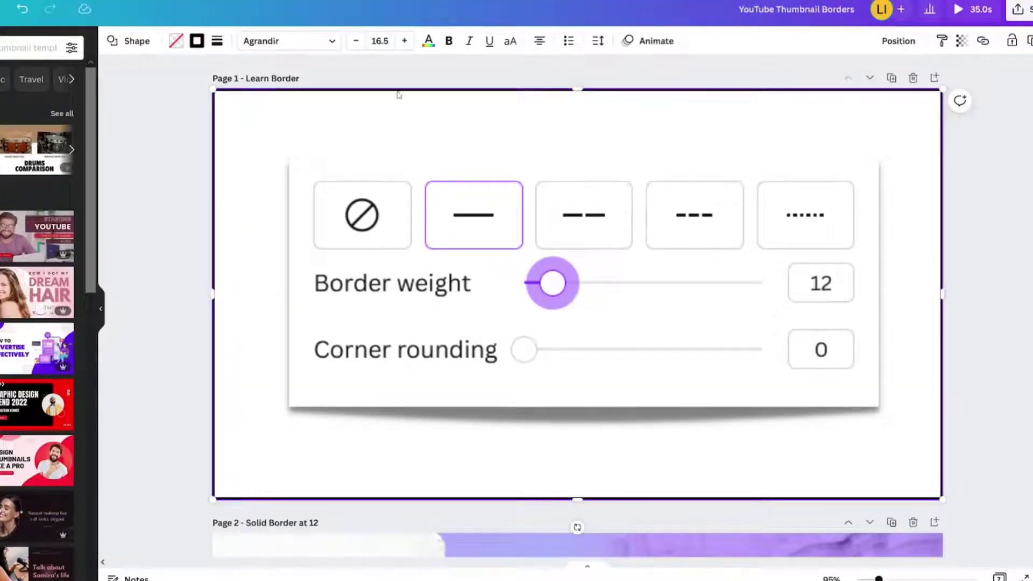
pyautogui.click(217, 41)
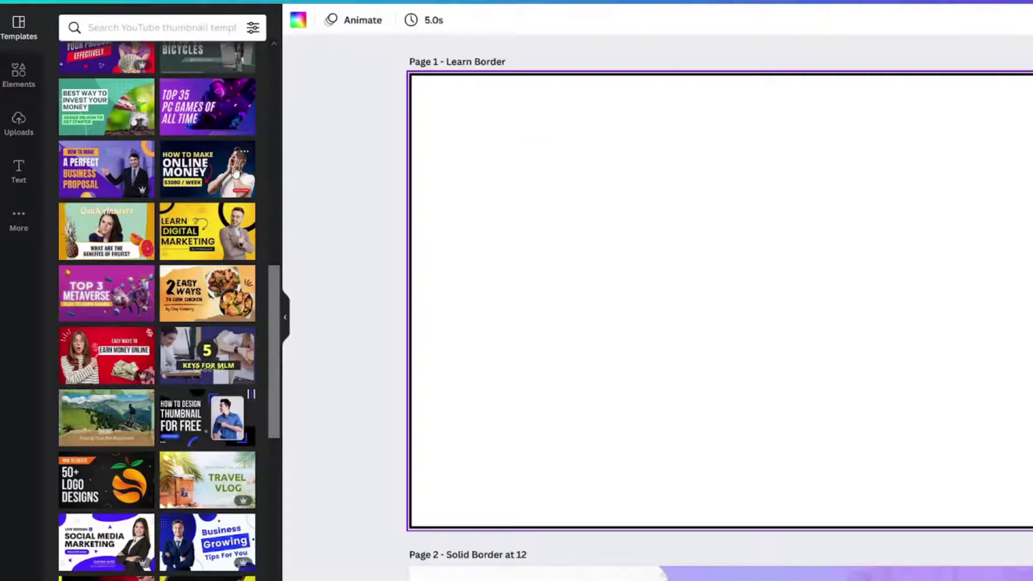
# - Apply the How To Make Money Online template to Page 2 and position its image
pyautogui.scroll(-7, 225, 190)
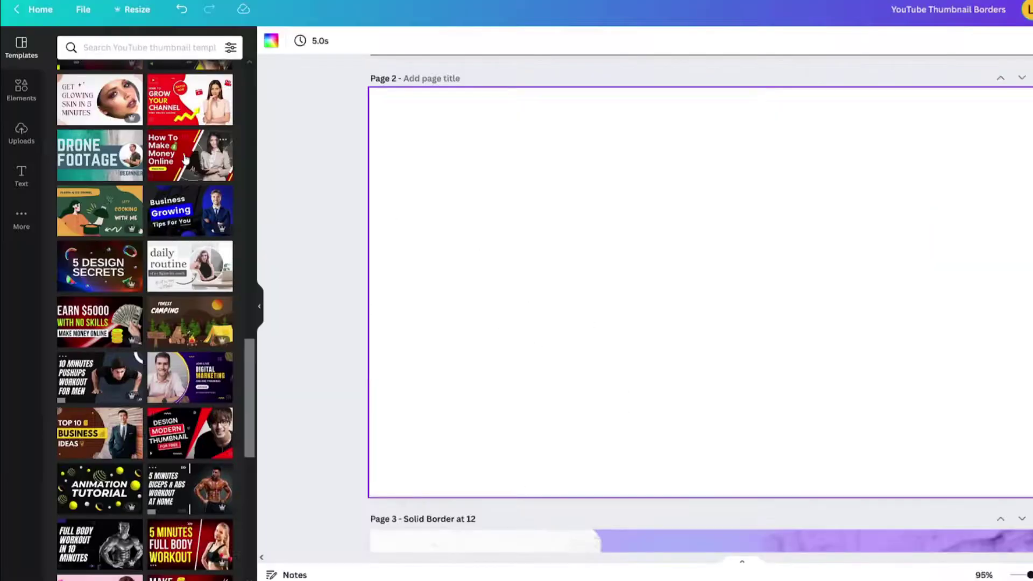
pyautogui.click(186, 160)
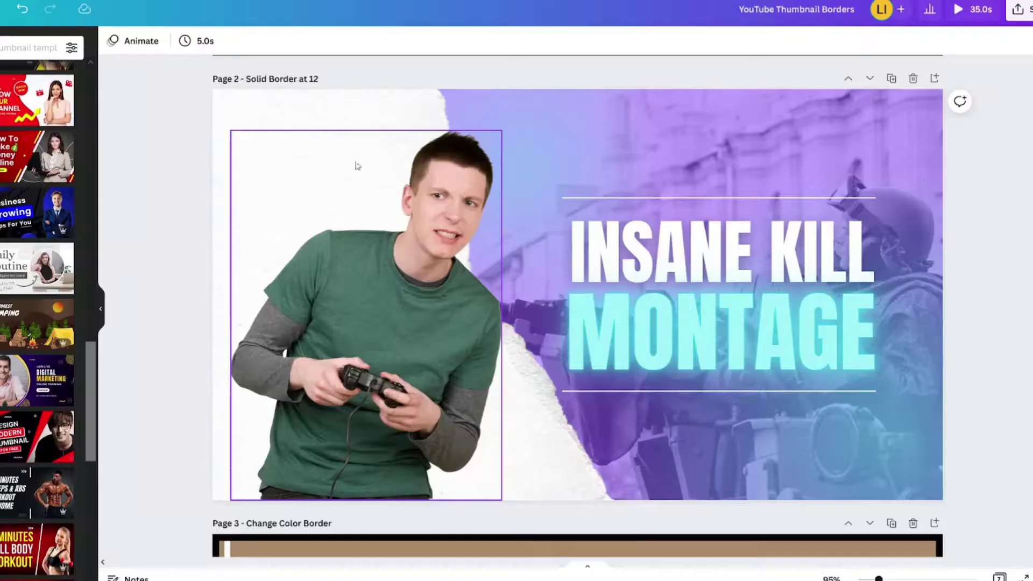
pyautogui.moveTo(357, 164); pyautogui.dragTo(629, 164)
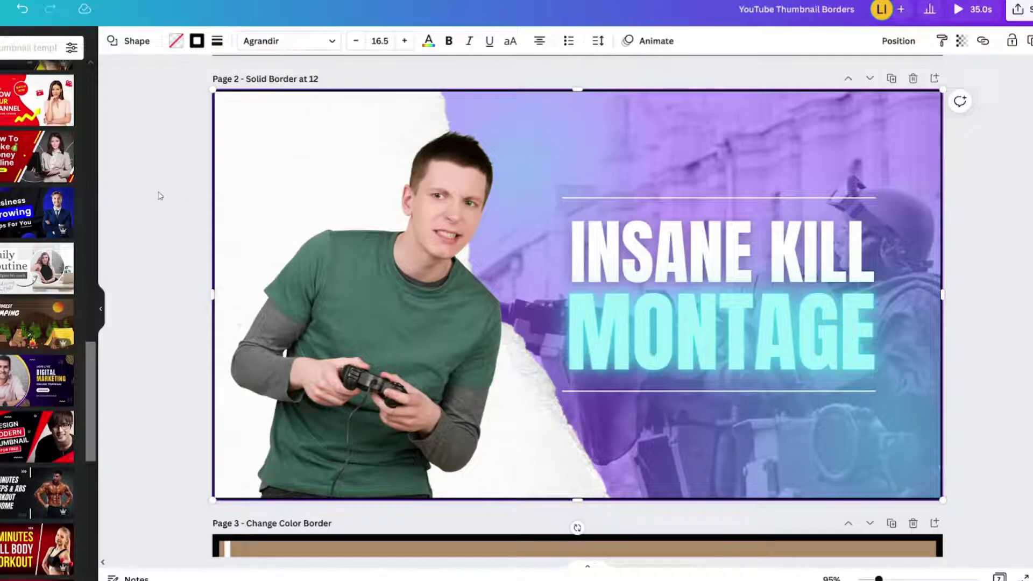
# - Select the Page 2 border frame and raise its border weight from 4 to 12
pyautogui.click(140, 196)
pyautogui.click(262, 181)
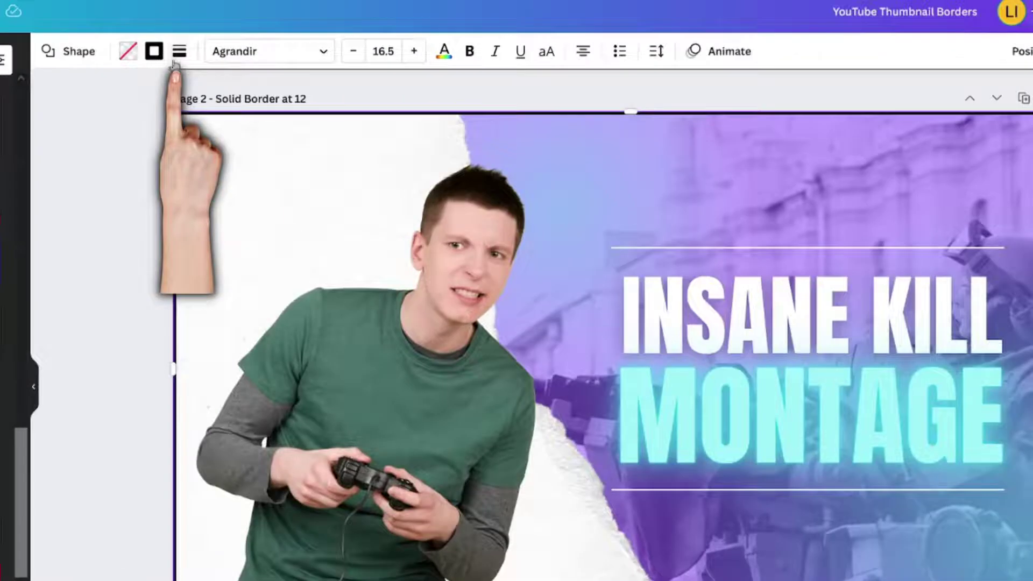
pyautogui.click(178, 53)
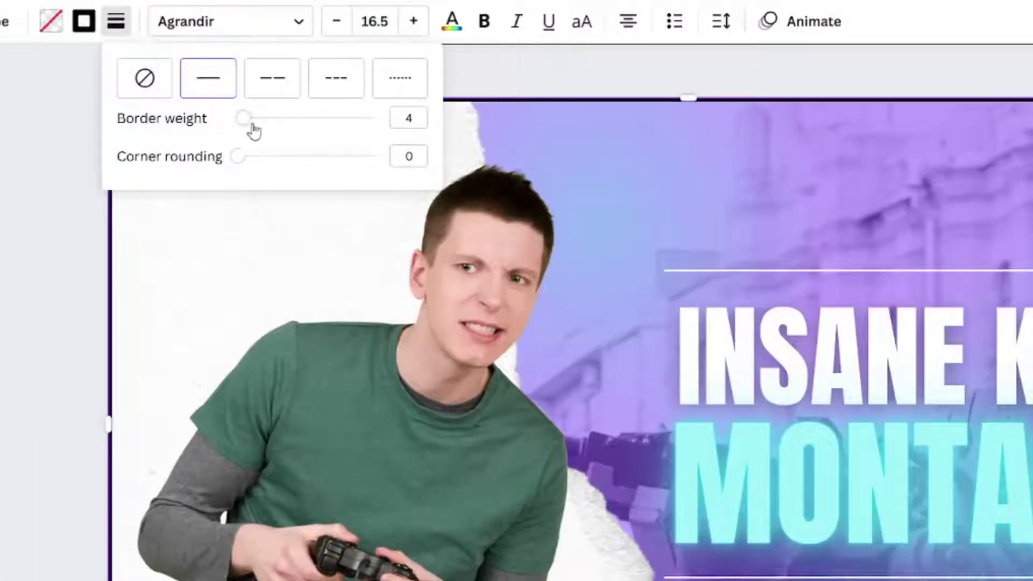
pyautogui.moveTo(245, 119); pyautogui.dragTo(256, 119)
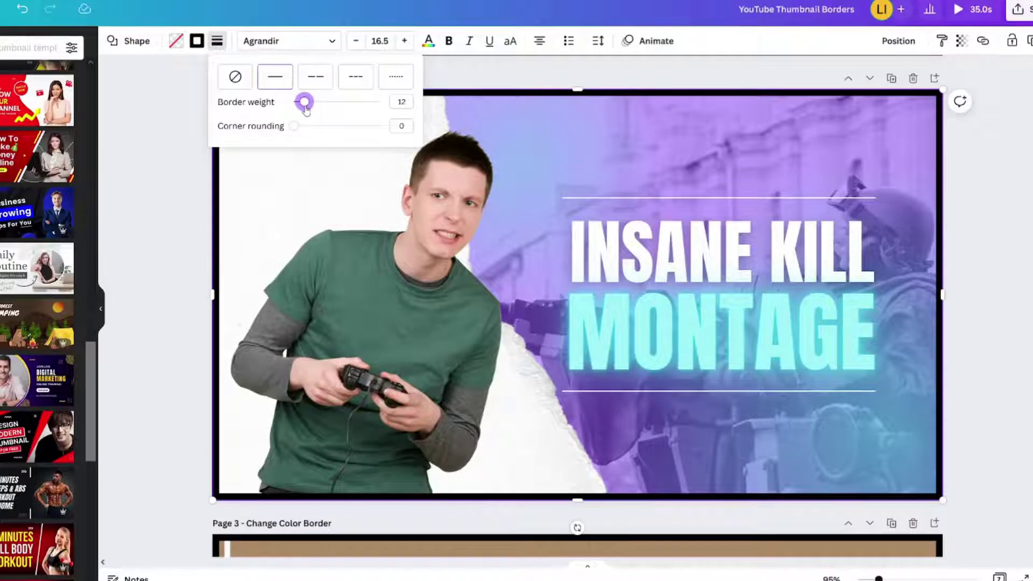
pyautogui.press('Escape')
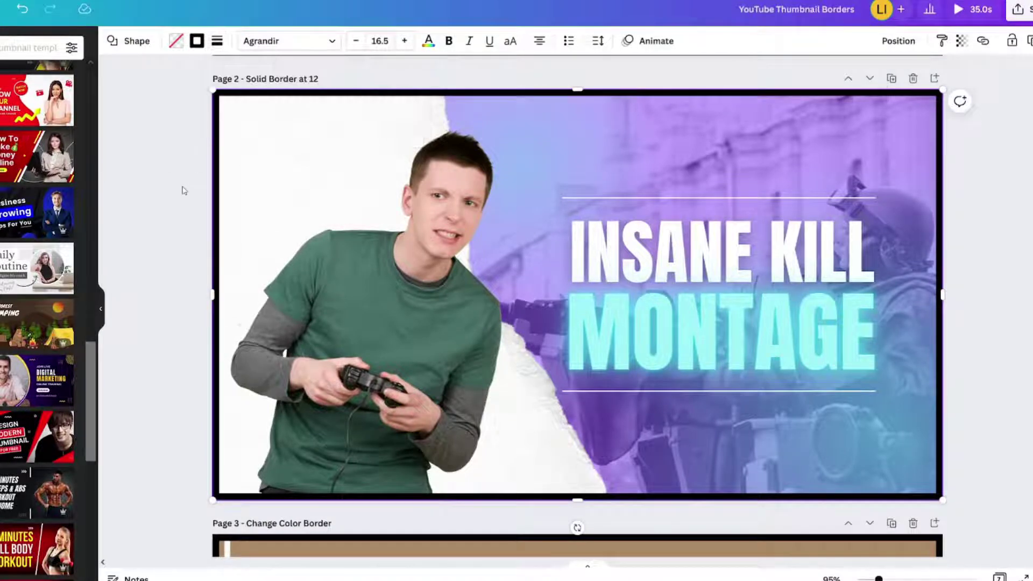
pyautogui.click(183, 191)
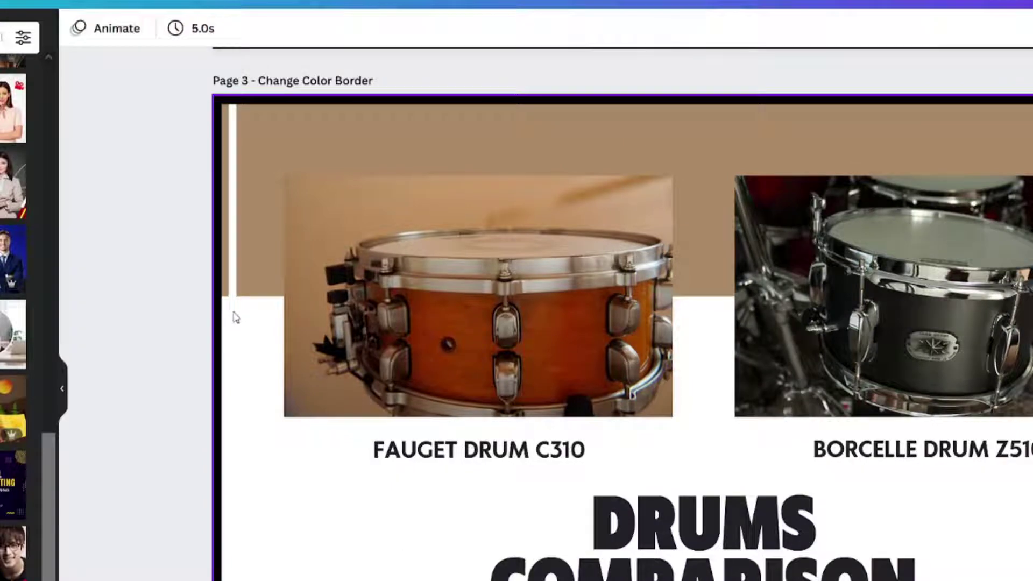
# - Recolour the Page 3 frame's border, trying cyan, near-black and pink before settling on red
pyautogui.click(233, 317)
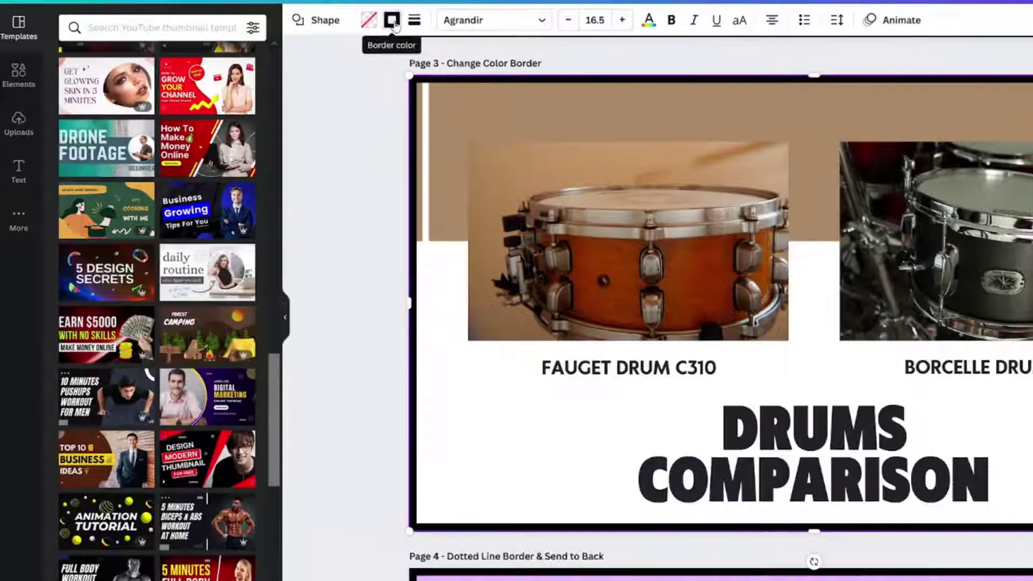
pyautogui.click(192, 30)
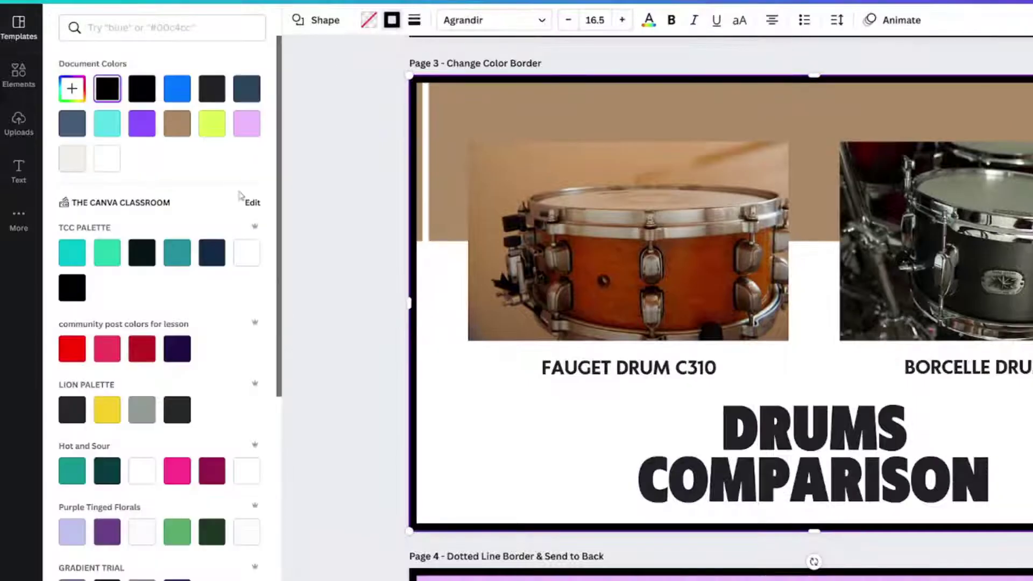
pyautogui.click(72, 252)
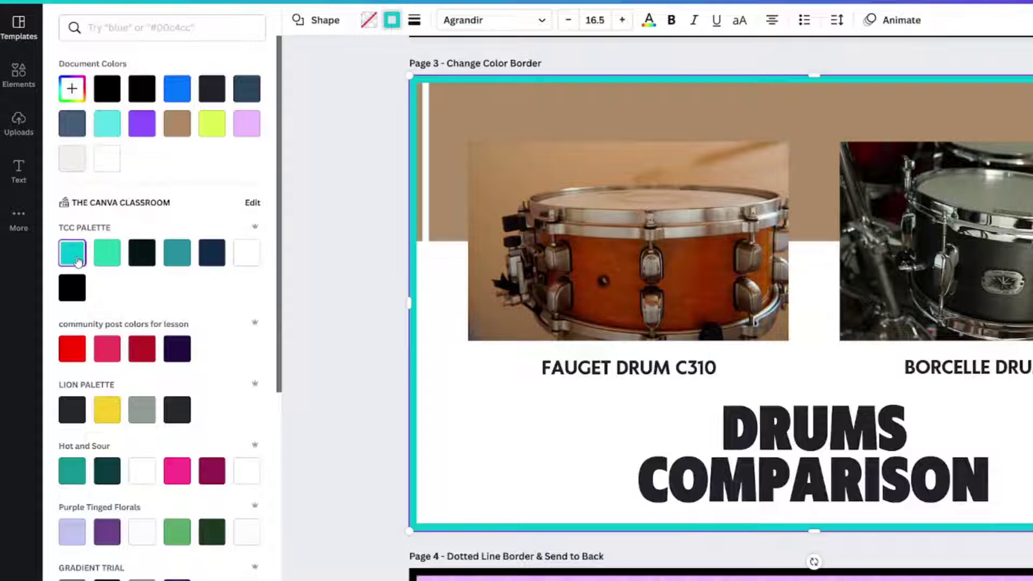
pyautogui.click(143, 263)
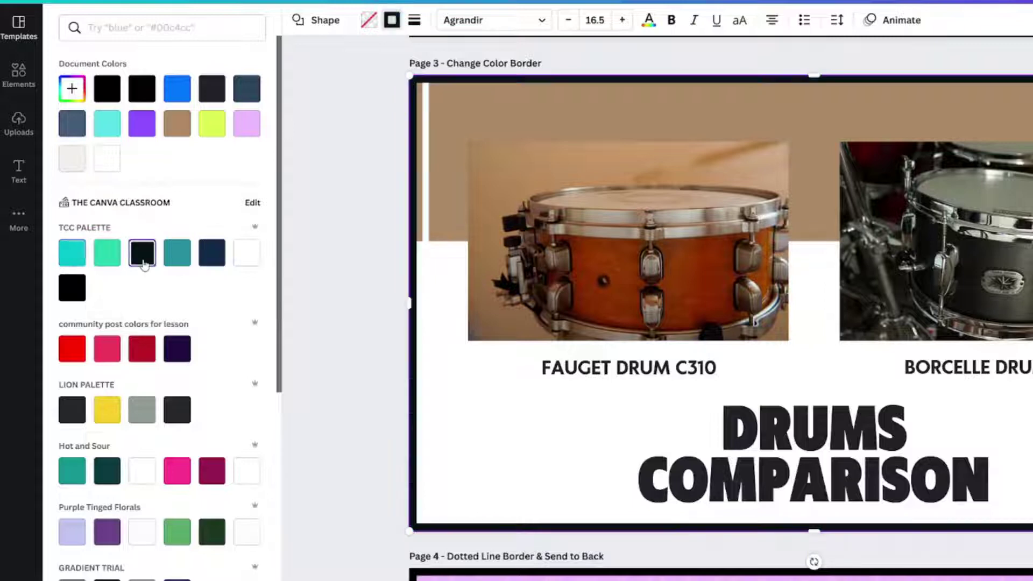
pyautogui.click(181, 474)
pyautogui.click(73, 353)
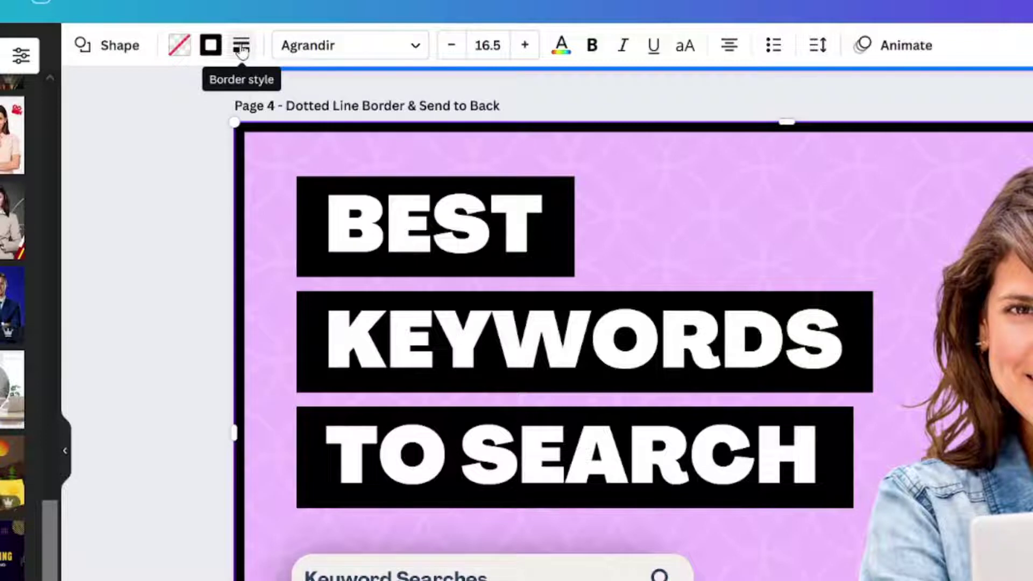
# - Make the Page 4 frame's border dotted with a weight of 22
pyautogui.click(241, 47)
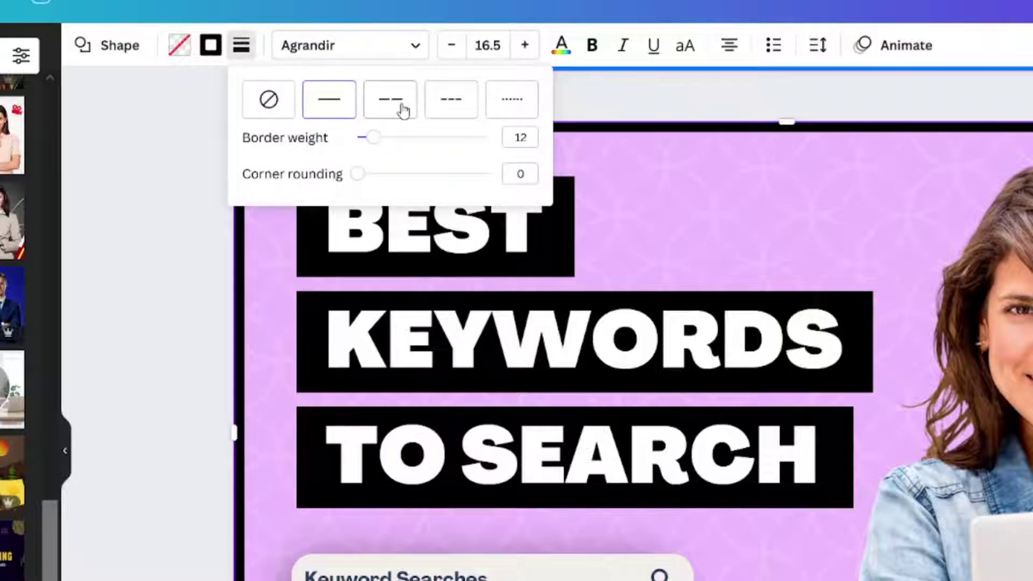
pyautogui.click(391, 106)
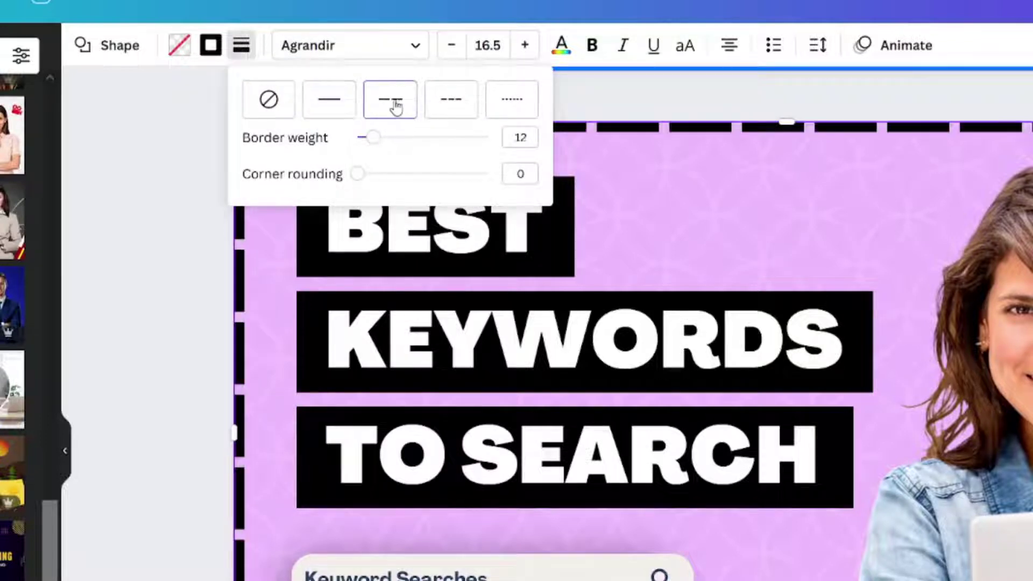
pyautogui.click(451, 107)
pyautogui.click(523, 110)
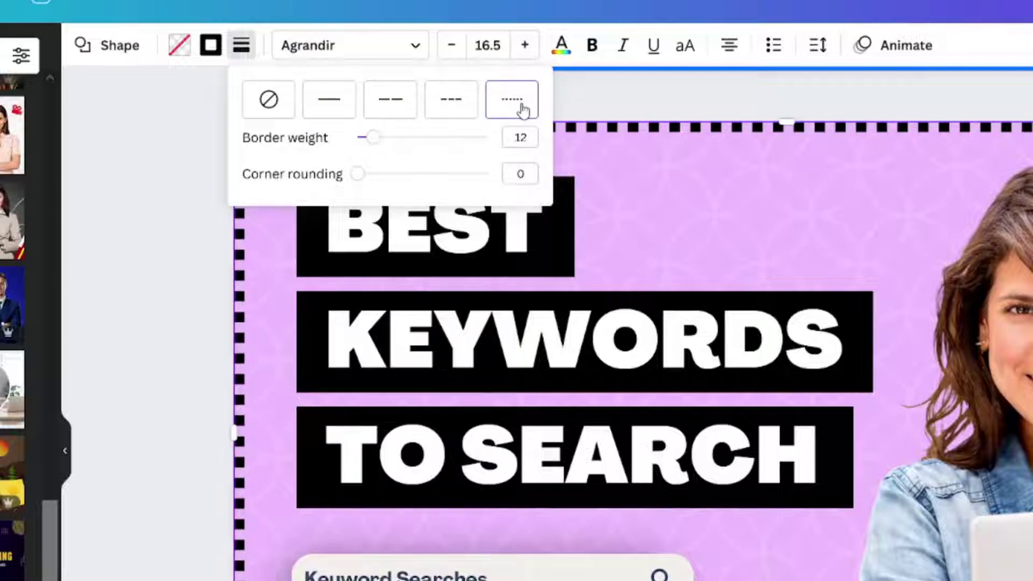
pyautogui.moveTo(373, 137)
pyautogui.mouseDown()
pyautogui.moveTo(407, 136)
pyautogui.moveTo(377, 144)
pyautogui.mouseUp()
pyautogui.moveTo(295, 90); pyautogui.dragTo(295, 88)
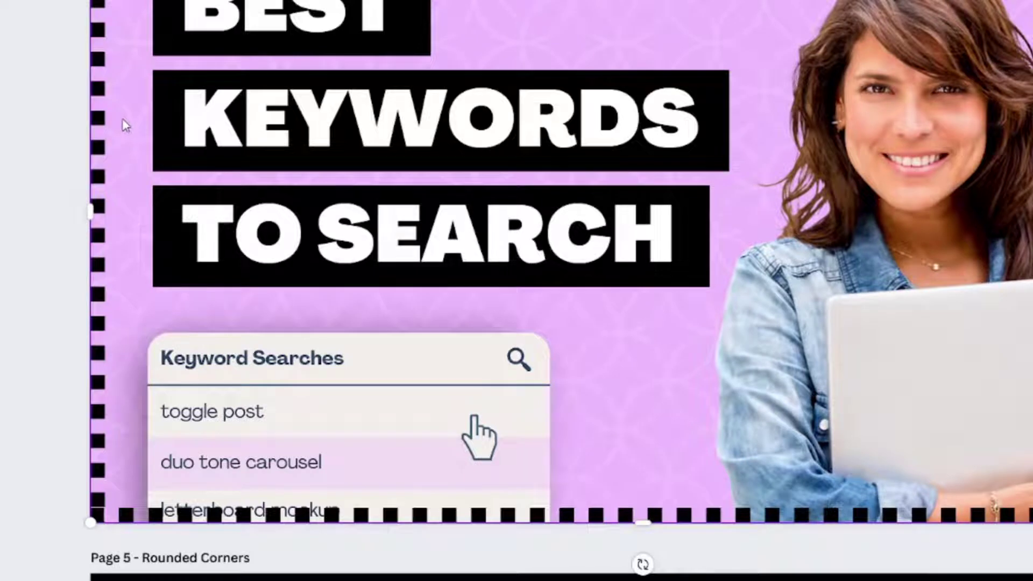
# - Send the dotted frame backward, then to the back behind all other content
pyautogui.rightClick(125, 125)
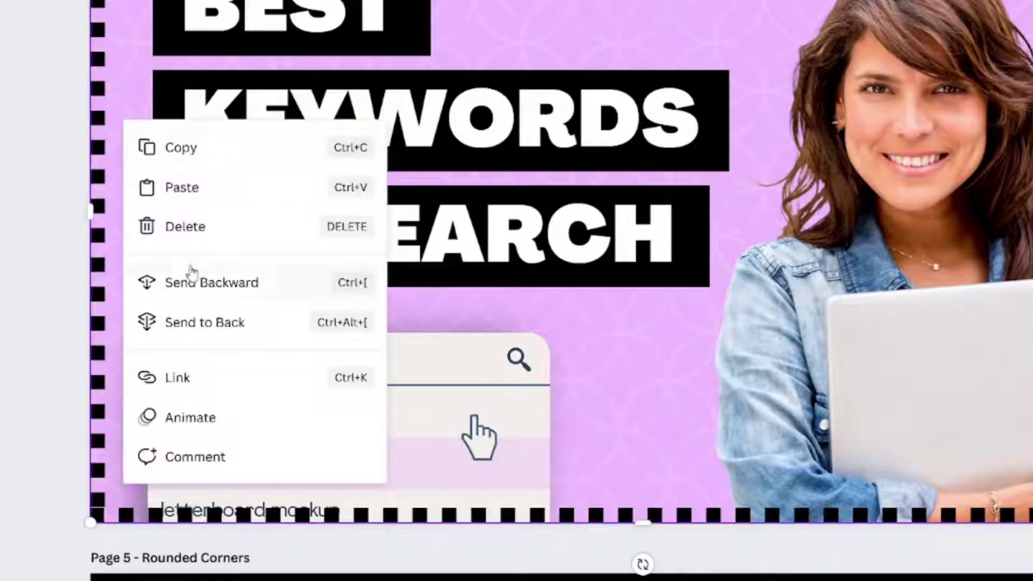
pyautogui.click(174, 271)
pyautogui.rightClick(116, 200)
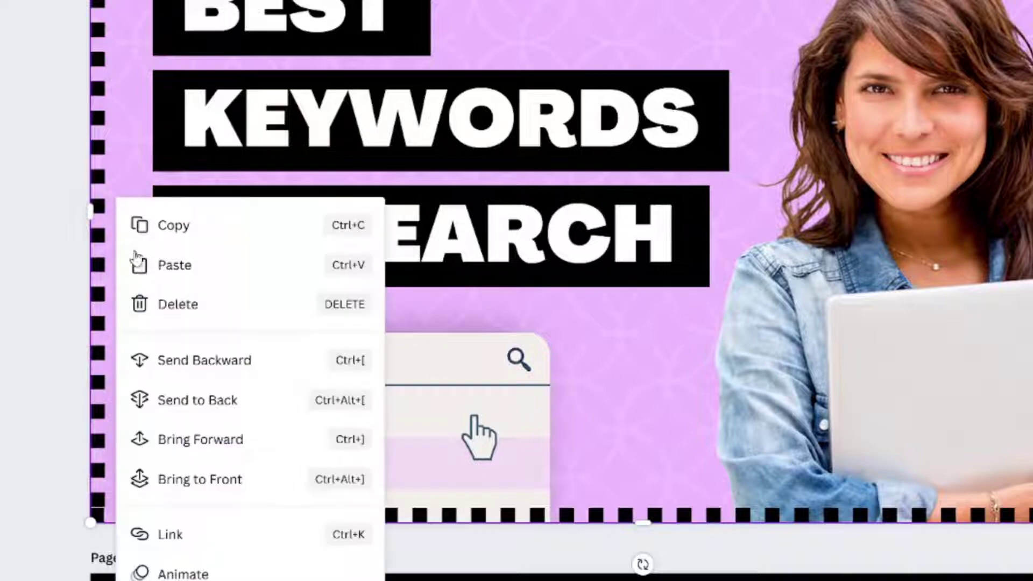
pyautogui.click(182, 401)
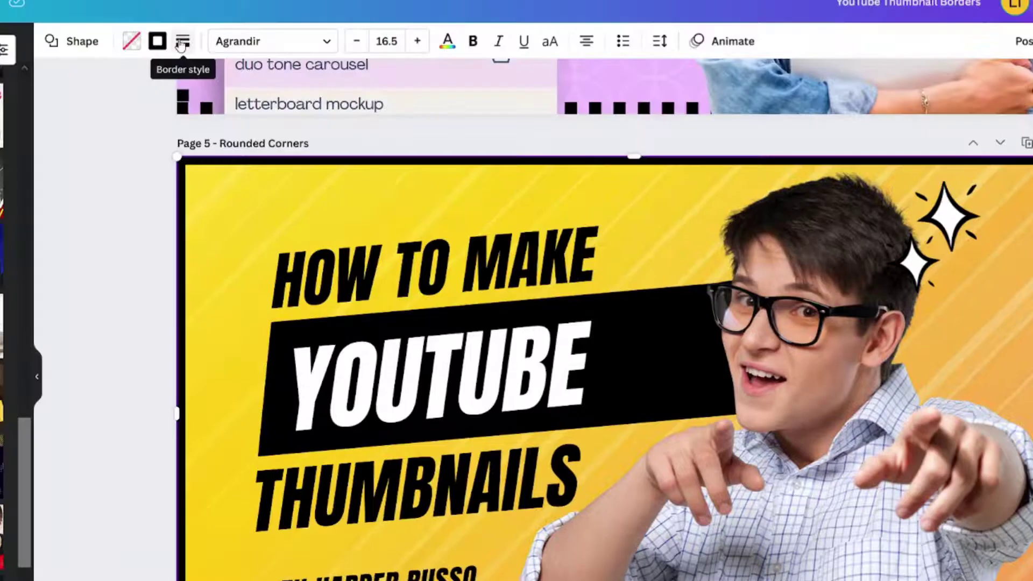
# - Set the Page 5 frame's corner rounding to 100, then click off to view the result
pyautogui.click(183, 43)
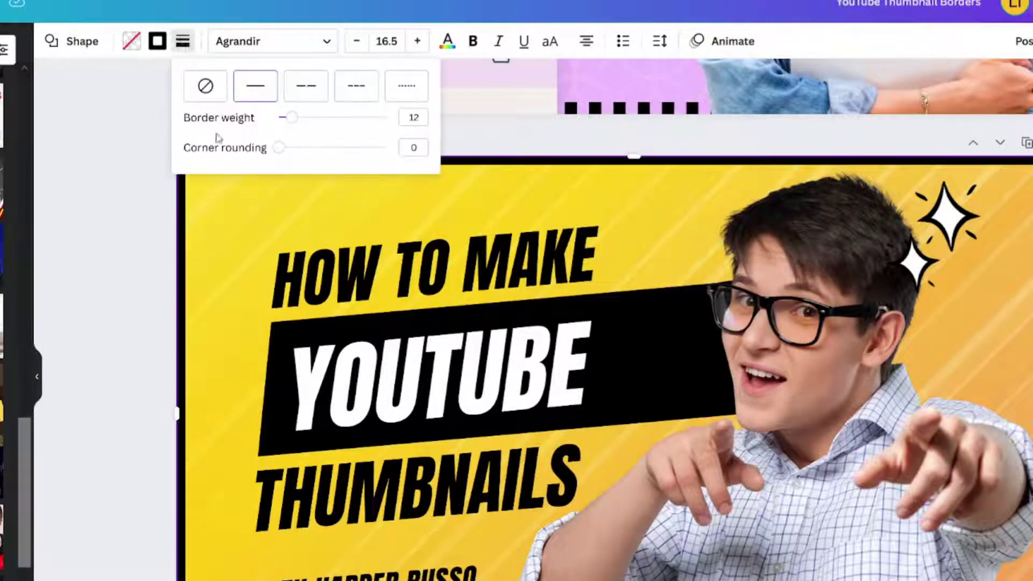
pyautogui.moveTo(278, 154); pyautogui.dragTo(426, 148)
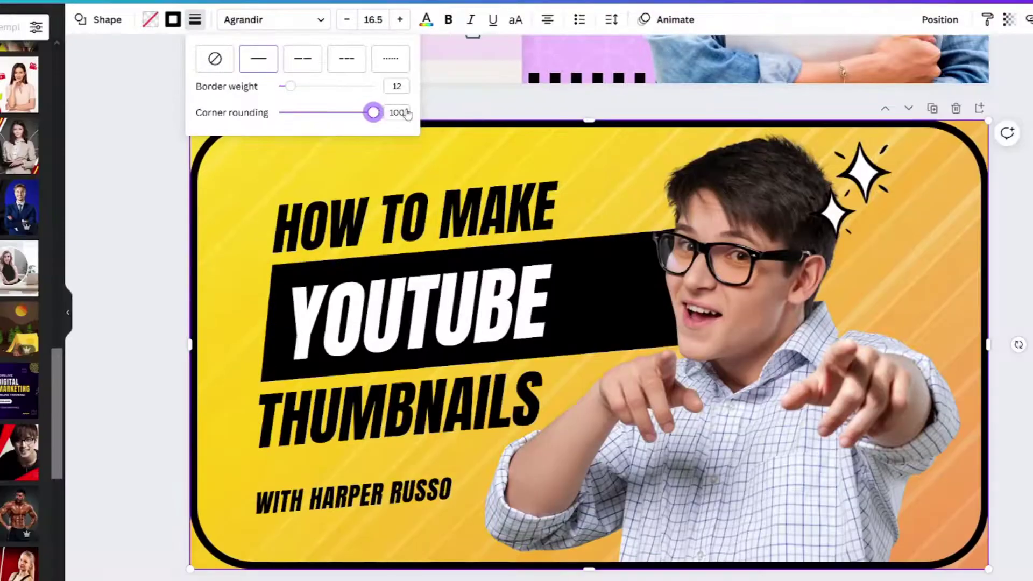
pyautogui.click(139, 229)
pyautogui.click(136, 229)
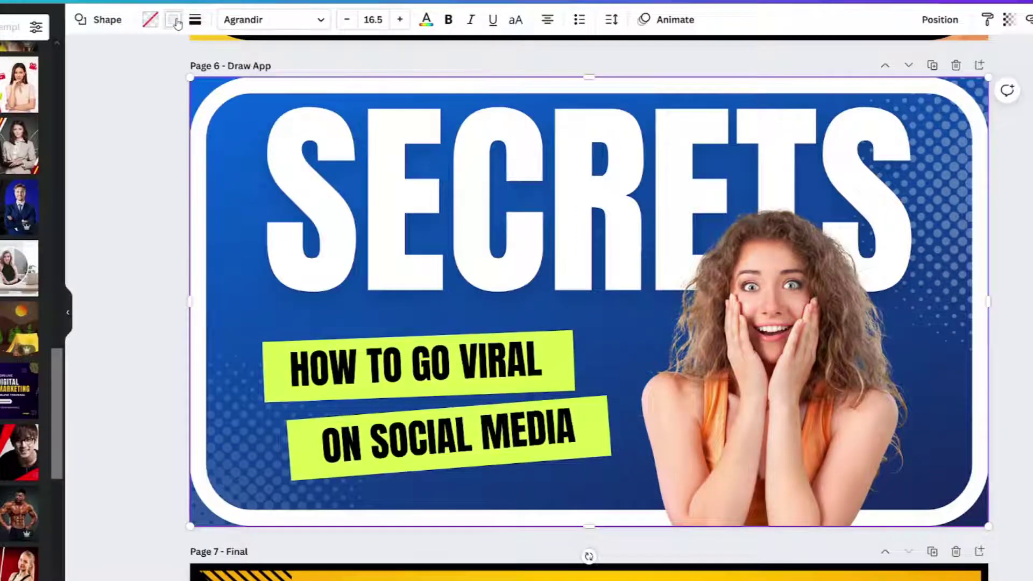
# - Review the Page 6 frame's border settings, then open the Draw (Beta) app from More
pyautogui.click(176, 21)
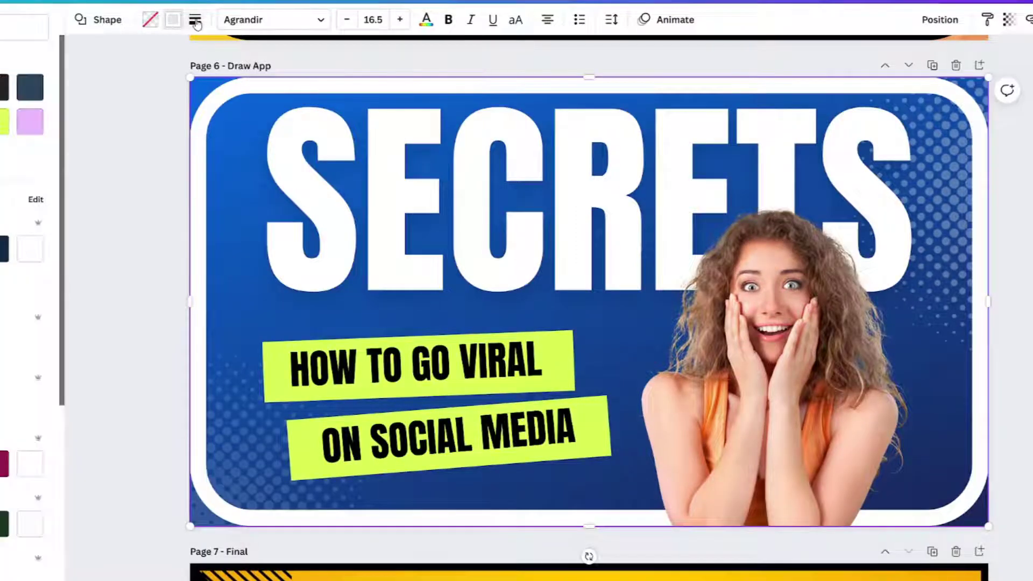
pyautogui.click(196, 21)
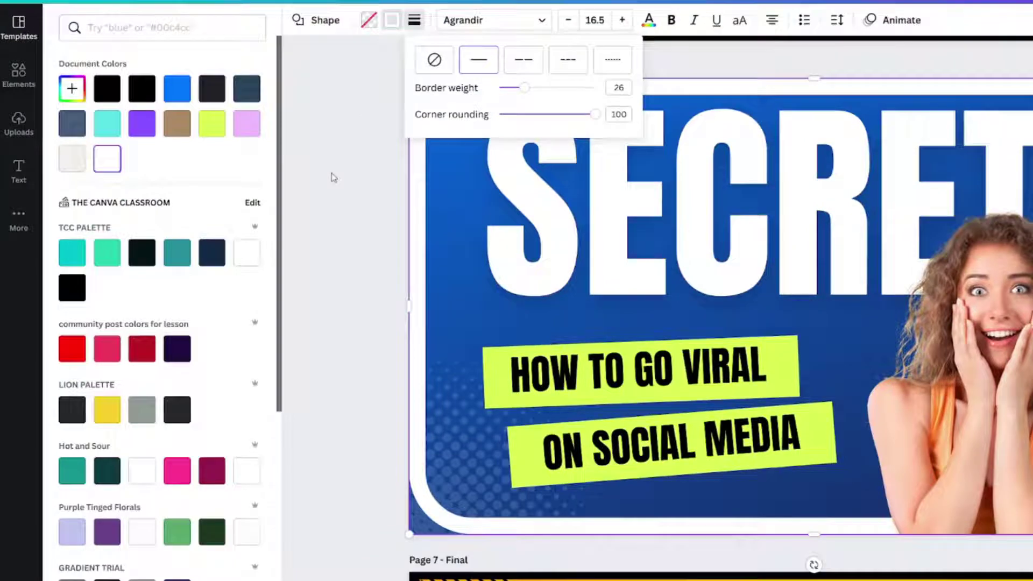
pyautogui.click(112, 175)
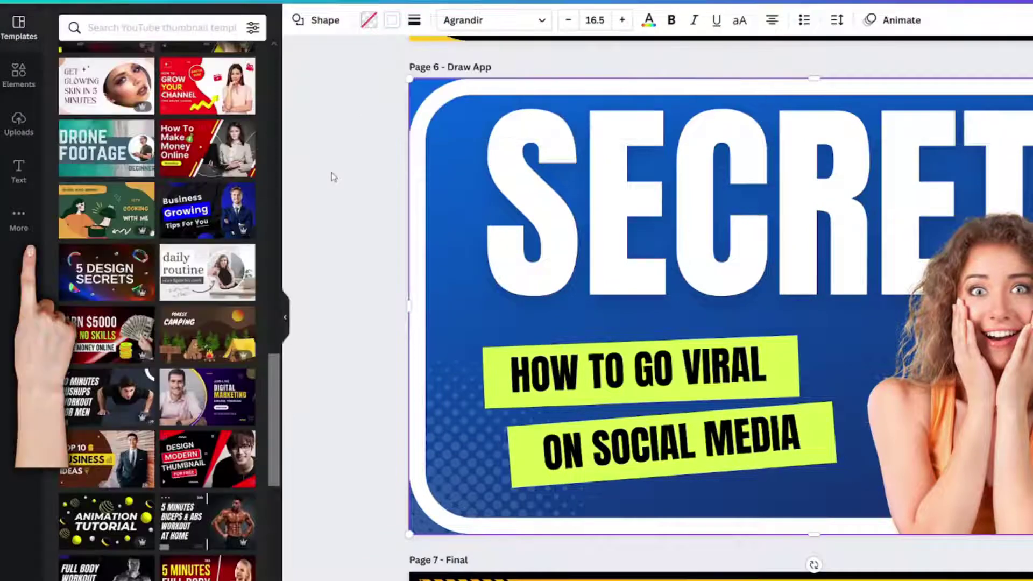
pyautogui.click(18, 218)
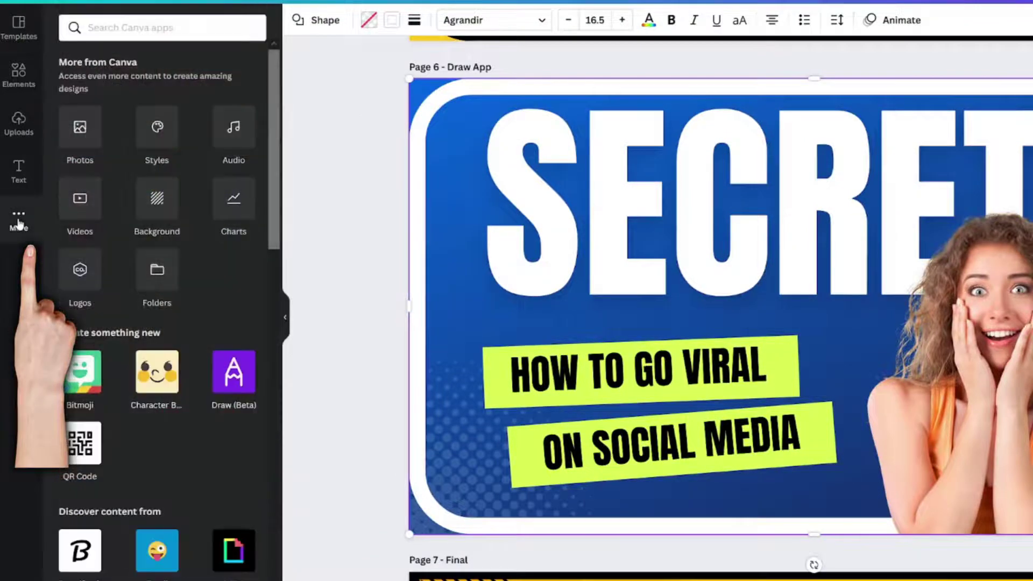
pyautogui.click(231, 376)
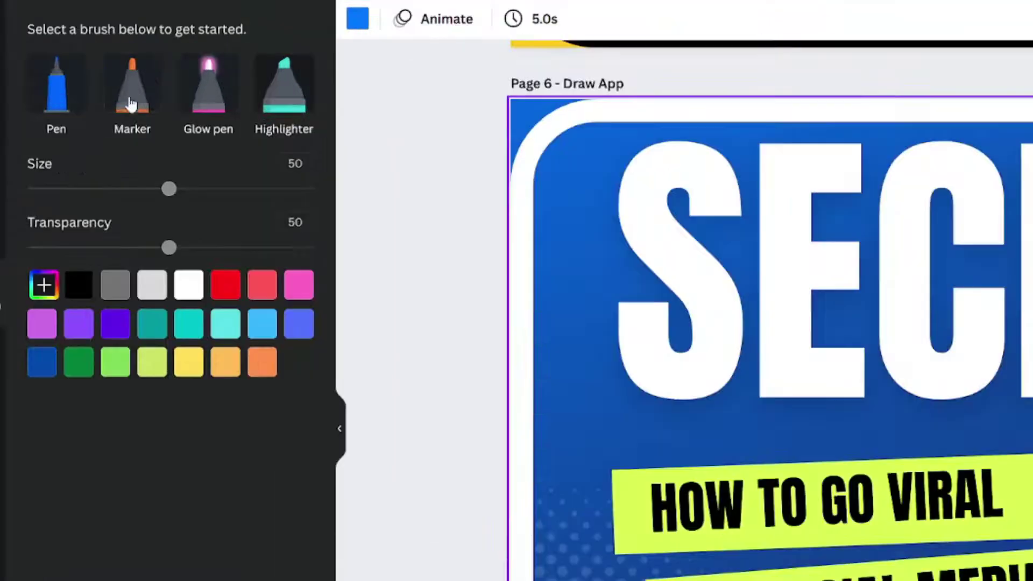
# - Paint over the blue top-left corner with a white Marker at size 68
pyautogui.click(134, 73)
pyautogui.click(131, 93)
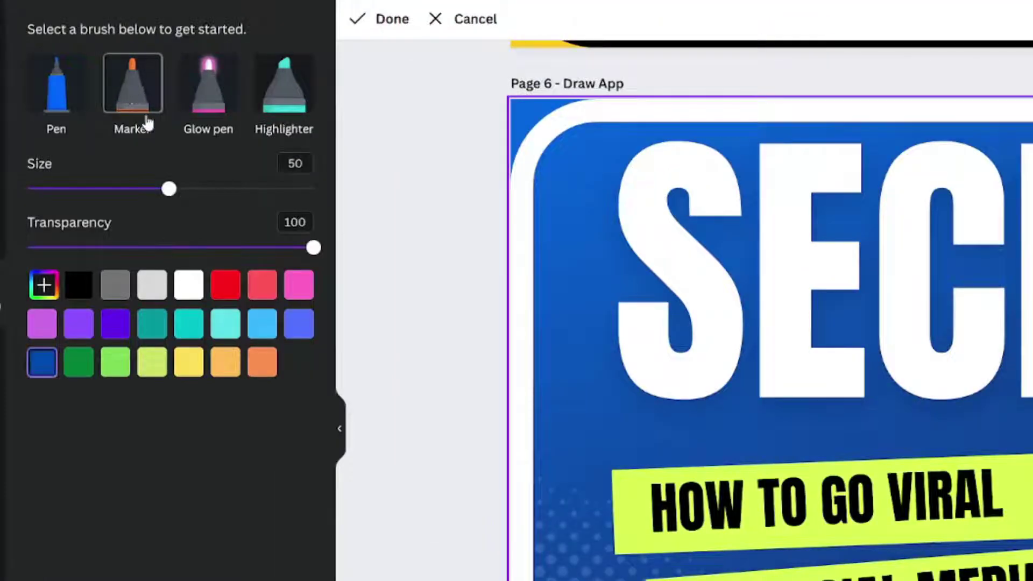
pyautogui.moveTo(209, 194); pyautogui.dragTo(221, 190)
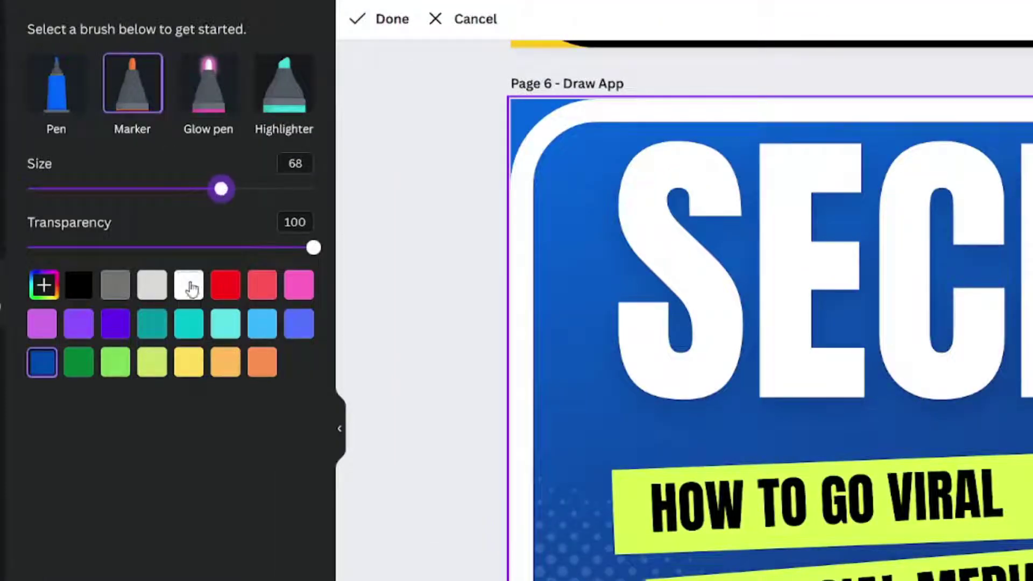
pyautogui.click(189, 285)
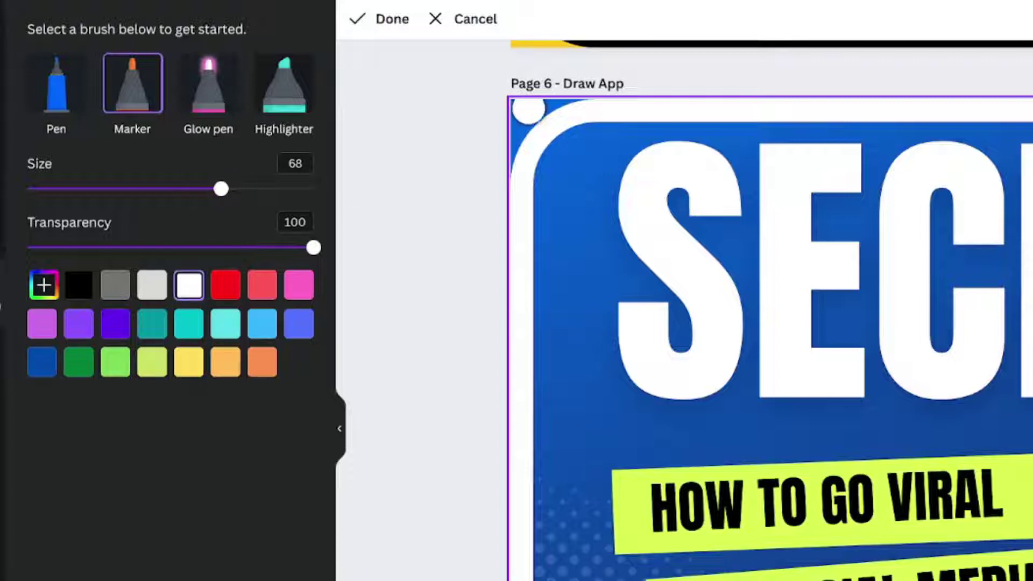
pyautogui.click(526, 104)
pyautogui.moveTo(522, 156)
pyautogui.mouseDown()
pyautogui.moveTo(521, 166)
pyautogui.moveTo(538, 115)
pyautogui.moveTo(572, 99)
pyautogui.moveTo(586, 105)
pyautogui.mouseUp()
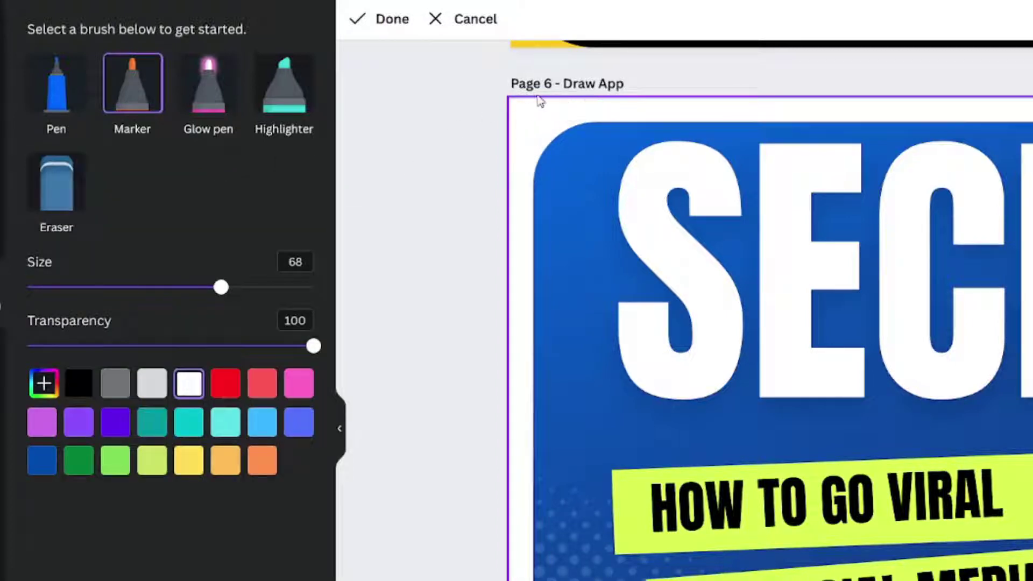
pyautogui.click(562, 151)
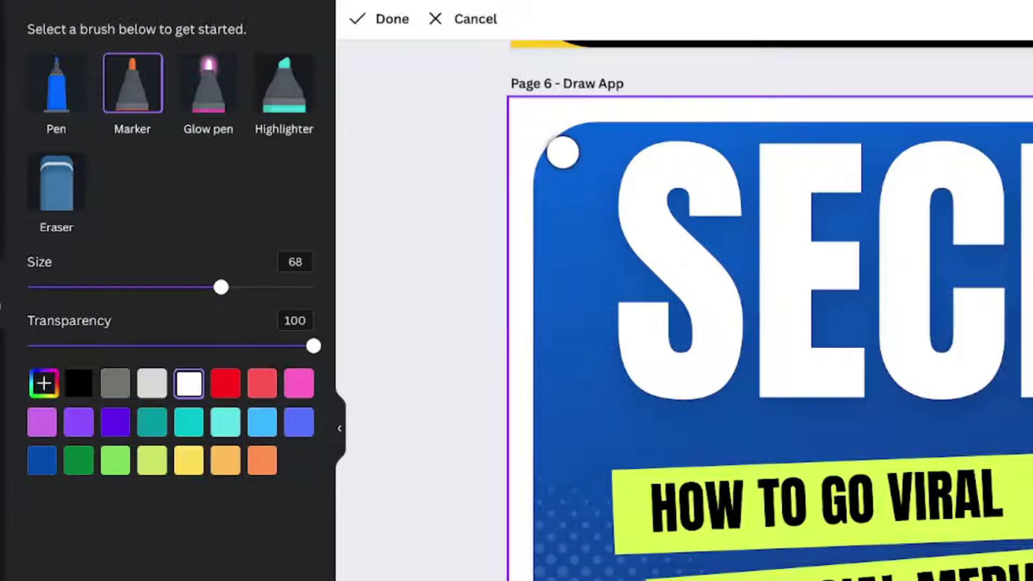
# - Erase the stray white dot on the corner and finish the drawing
pyautogui.click(66, 203)
pyautogui.moveTo(584, 143)
pyautogui.mouseDown()
pyautogui.moveTo(562, 147)
pyautogui.moveTo(550, 167)
pyautogui.moveTo(561, 139)
pyautogui.moveTo(537, 157)
pyautogui.moveTo(572, 155)
pyautogui.moveTo(559, 170)
pyautogui.mouseUp()
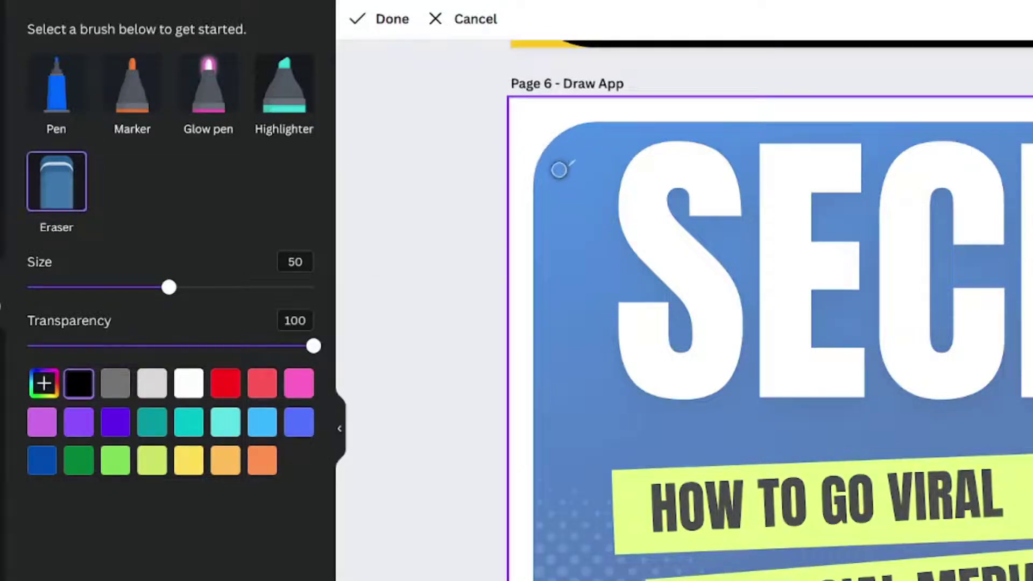
pyautogui.click(384, 22)
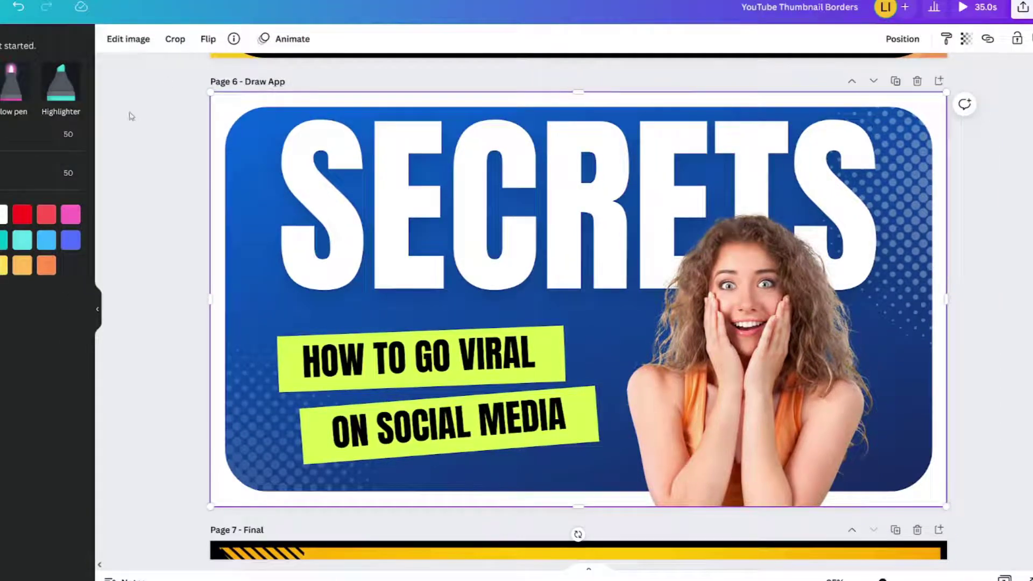
# - Select the small brown shape and align it flush with the page's bottom-right edge
pyautogui.moveTo(232, 119)
pyautogui.mouseDown()
pyautogui.moveTo(162, 138)
pyautogui.moveTo(311, 139)
pyautogui.moveTo(231, 117)
pyautogui.mouseUp()
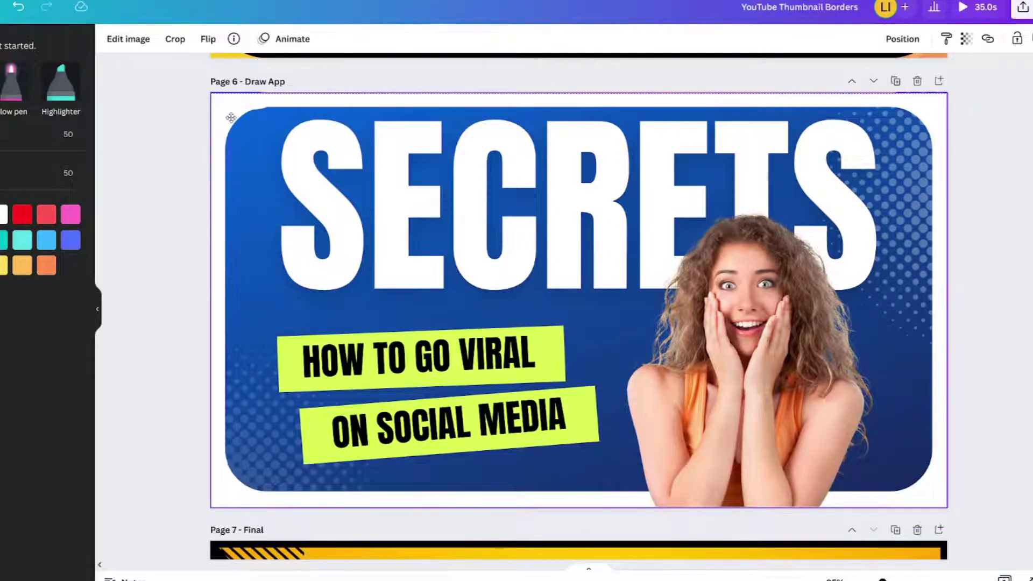
pyautogui.rightClick(231, 118)
pyautogui.click(450, 127)
pyautogui.moveTo(264, 165); pyautogui.dragTo(1032, 483)
pyautogui.moveTo(942, 477); pyautogui.dragTo(979, 463)
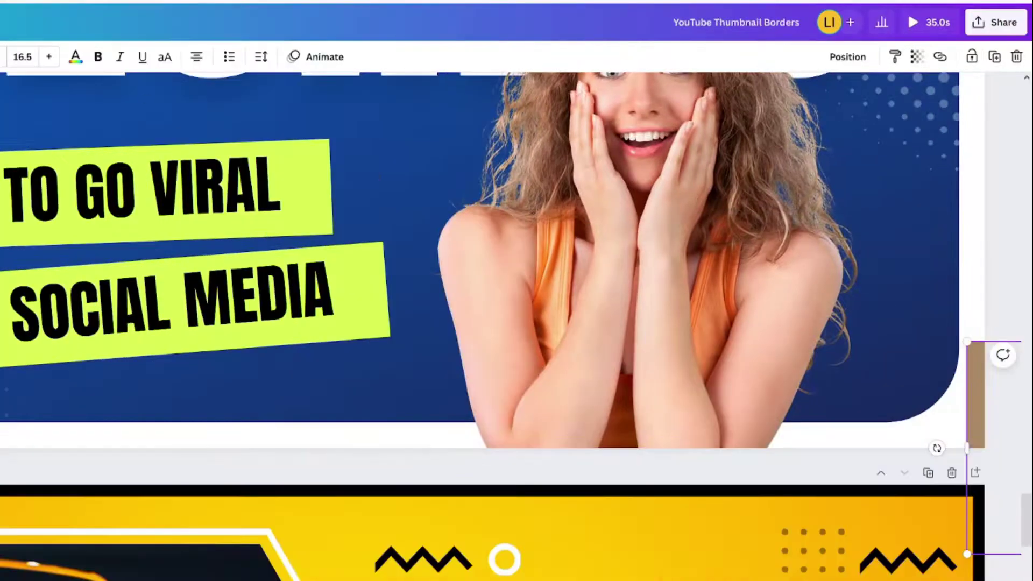